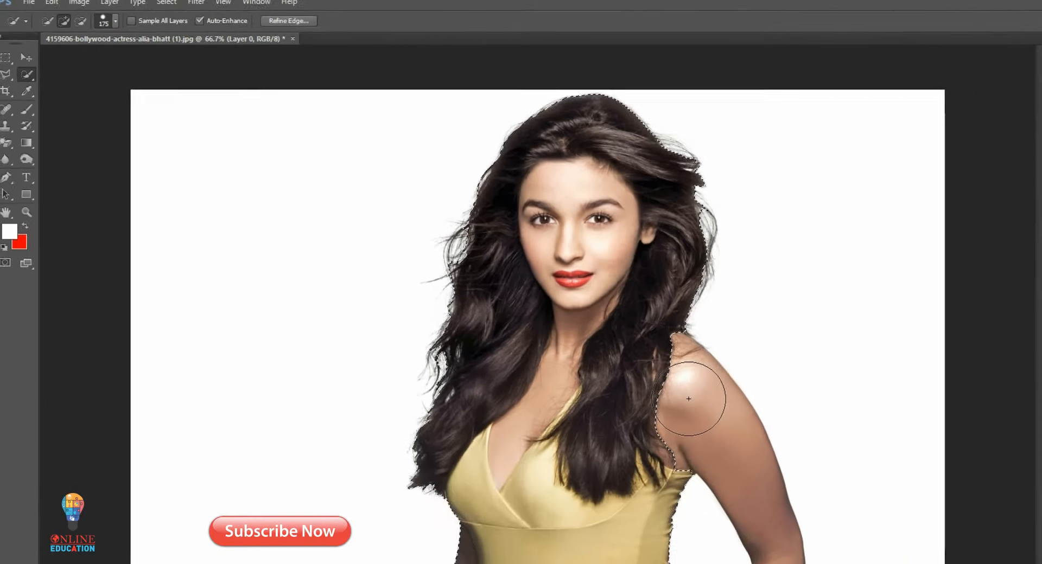
- Shrink the Quick Selection brush to 125 and extend the selection over the woman's bare shoulder and arm
{"action": "key", "text": "bracketleft"}
{"action": "key", "text": "bracketleft"}
{"action": "left_click_drag", "start_coordinate": [846, 491], "coordinate": [667, 453]}
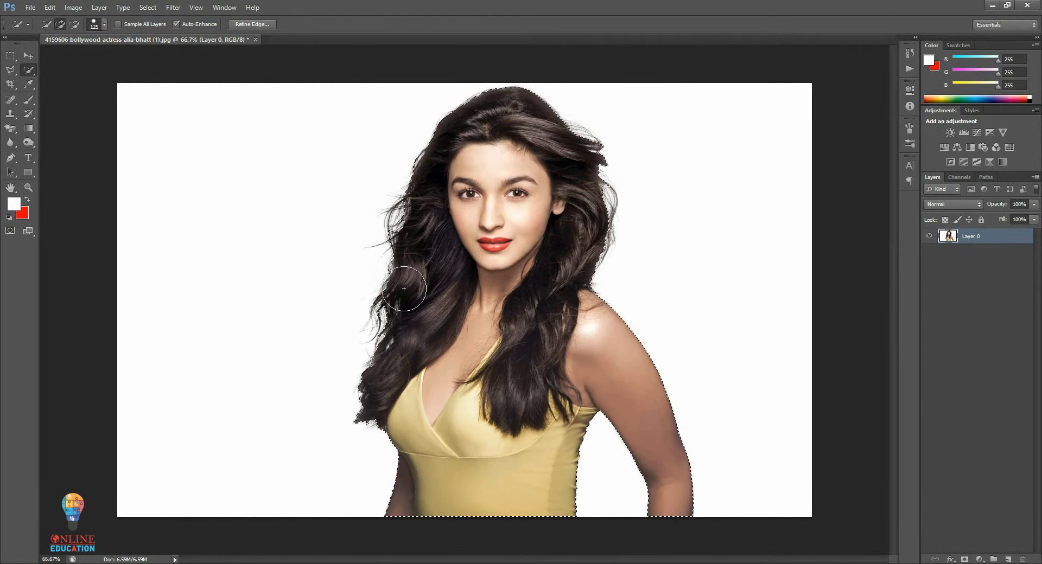
- Choose the Polygonal Lasso tool for trimming the selection around the lower hair tips
{"action": "left_click", "coordinate": [10, 69]}
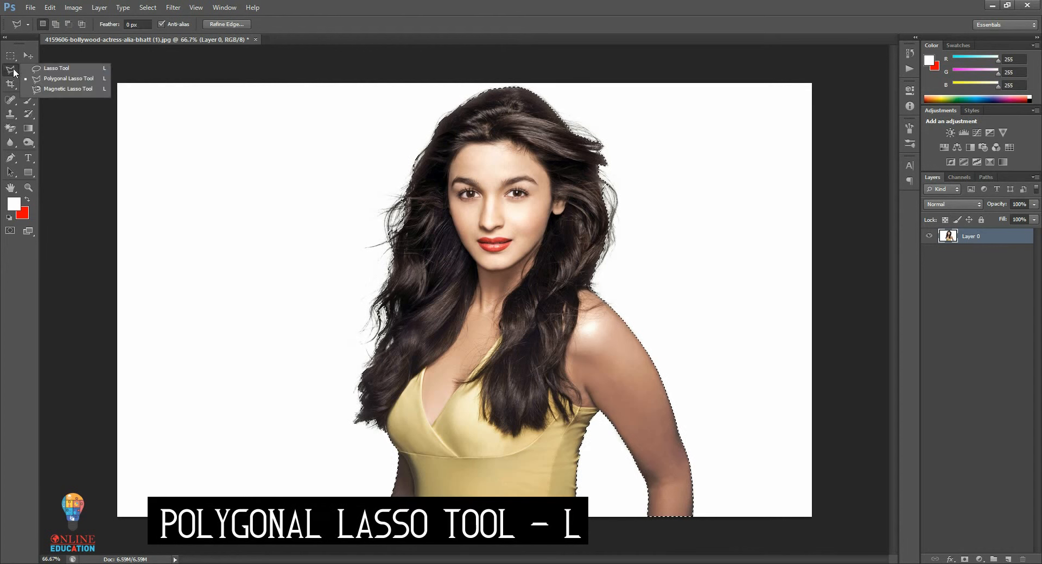
{"action": "left_click", "coordinate": [68, 79]}
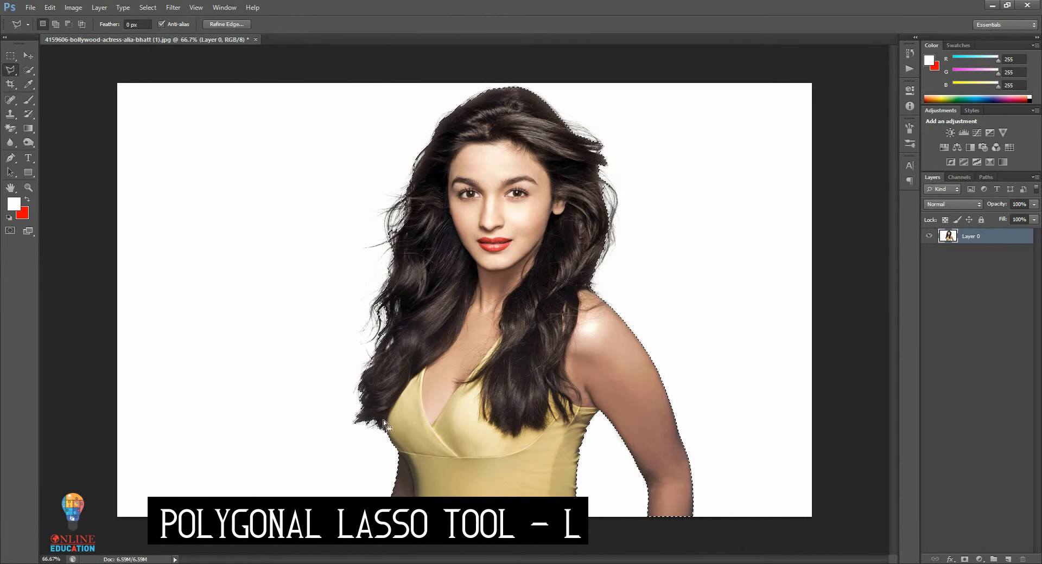
{"action": "scroll", "coordinate": [377, 439], "scroll_direction": "up", "scroll_amount": 3}
{"action": "scroll", "coordinate": [375, 452], "scroll_direction": "up", "scroll_amount": 3}
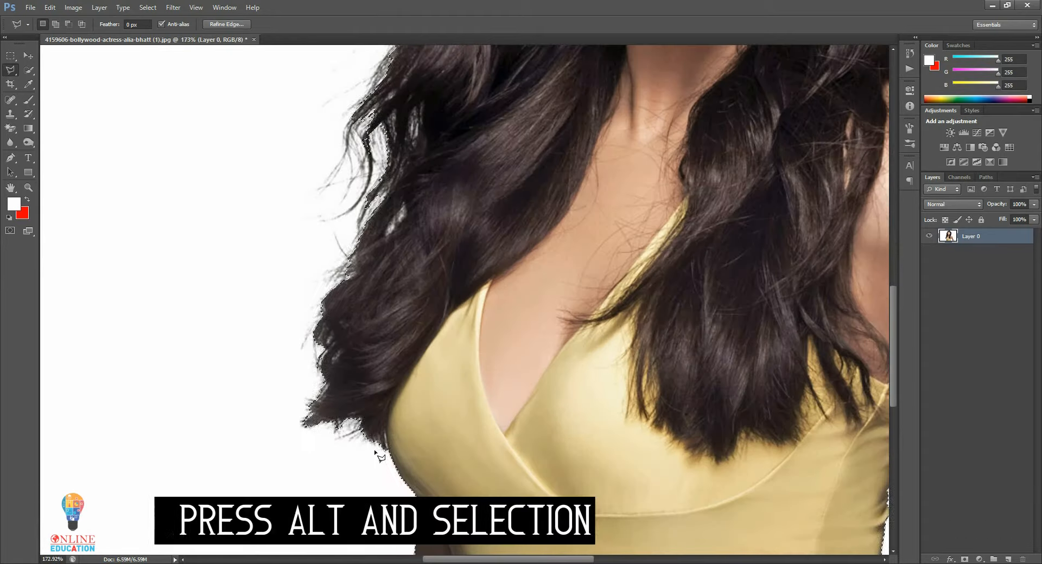
{"action": "left_click", "coordinate": [376, 480], "text": "shift"}
{"action": "left_click", "coordinate": [359, 412]}
{"action": "left_click", "coordinate": [346, 409]}
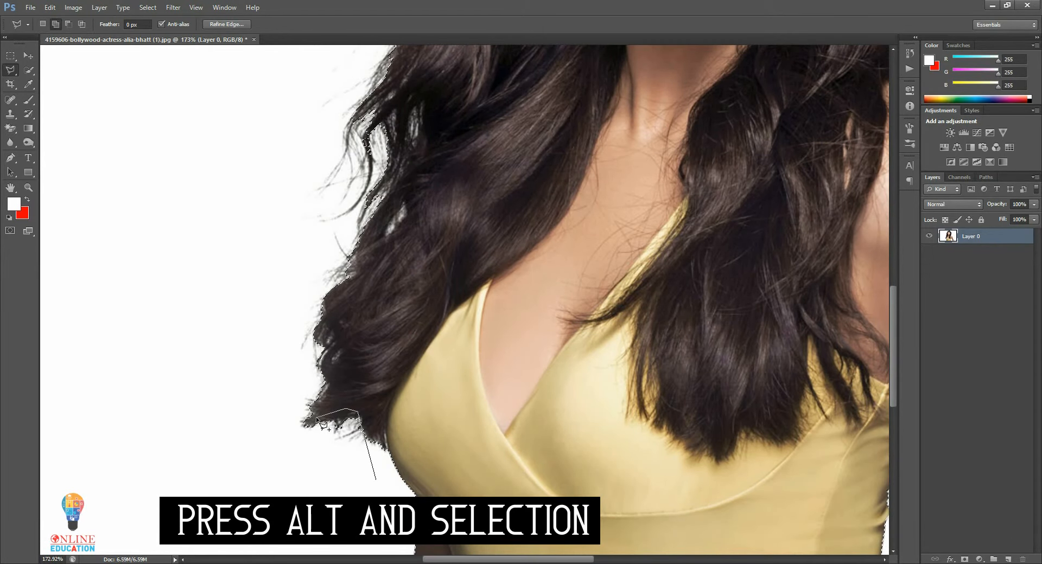
{"action": "left_click", "coordinate": [317, 418]}
{"action": "double_click", "coordinate": [292, 476]}
{"action": "key", "text": "ctrl+z"}
- Subtract the wispy hair tips beside the dress neckline from the selection with the Polygonal Lasso
{"action": "left_click", "coordinate": [331, 523], "text": "alt"}
{"action": "left_click", "coordinate": [358, 475]}
{"action": "left_click", "coordinate": [372, 439]}
{"action": "left_click", "coordinate": [352, 411]}
{"action": "left_click", "coordinate": [331, 406]}
{"action": "double_click", "coordinate": [288, 443]}
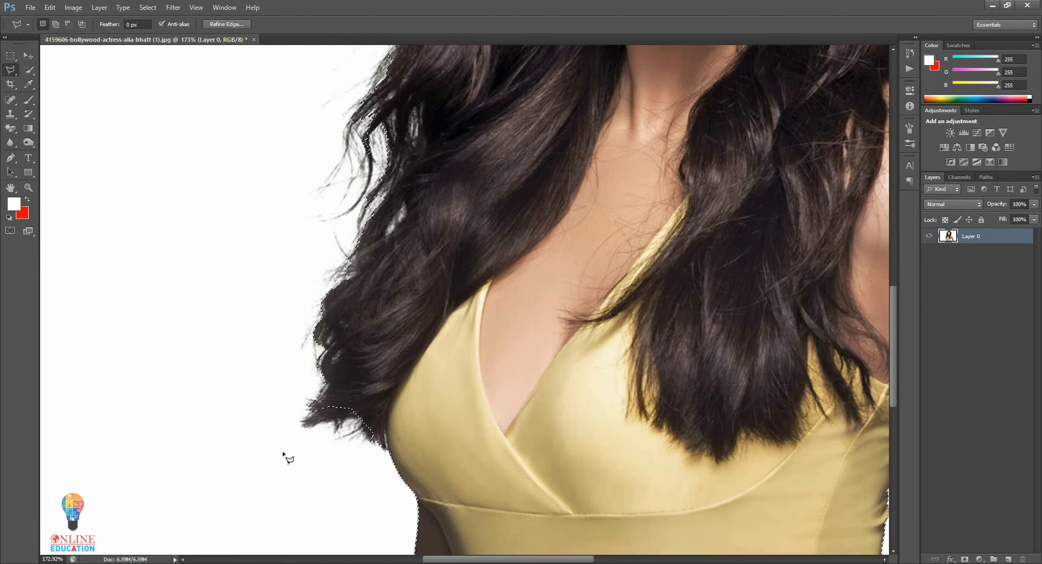
- Subtract the outer edge of the lowest hair curls, just above the trimmed tips, from the selection
{"action": "left_click", "coordinate": [268, 425], "text": "alt"}
{"action": "left_click", "coordinate": [310, 407]}
{"action": "left_click", "coordinate": [333, 397]}
{"action": "left_click", "coordinate": [342, 325]}
{"action": "left_click", "coordinate": [329, 286]}
{"action": "left_click", "coordinate": [297, 279]}
{"action": "double_click", "coordinate": [268, 314]}
{"action": "scroll", "coordinate": [275, 400], "scroll_direction": "down", "scroll_amount": 2}
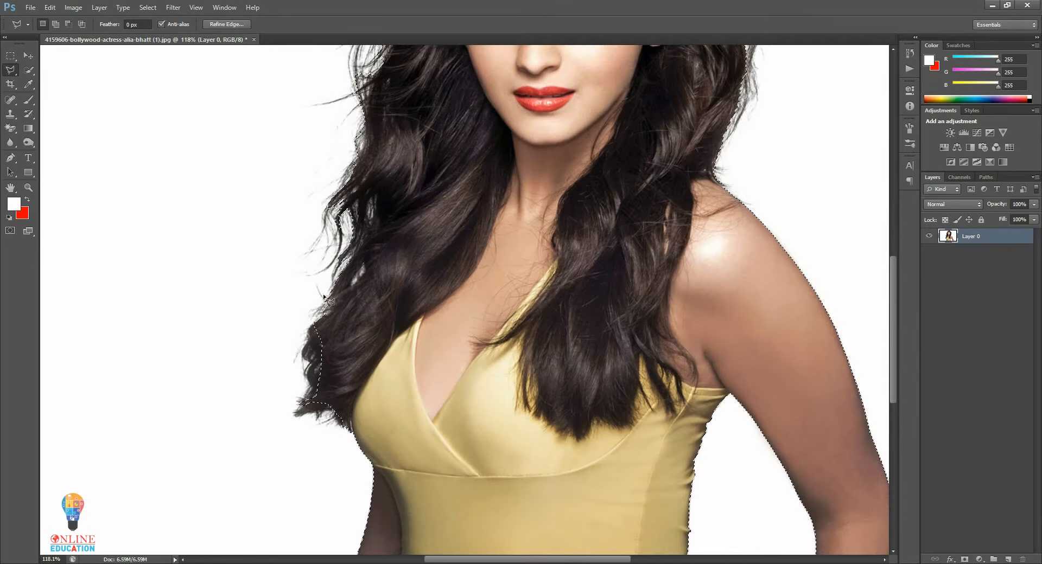
- Subtract the loose strands with white gaps at mid-length of the hair on the image's left side from the selection
{"action": "key", "text": "alt"}
{"action": "left_click", "coordinate": [324, 316]}
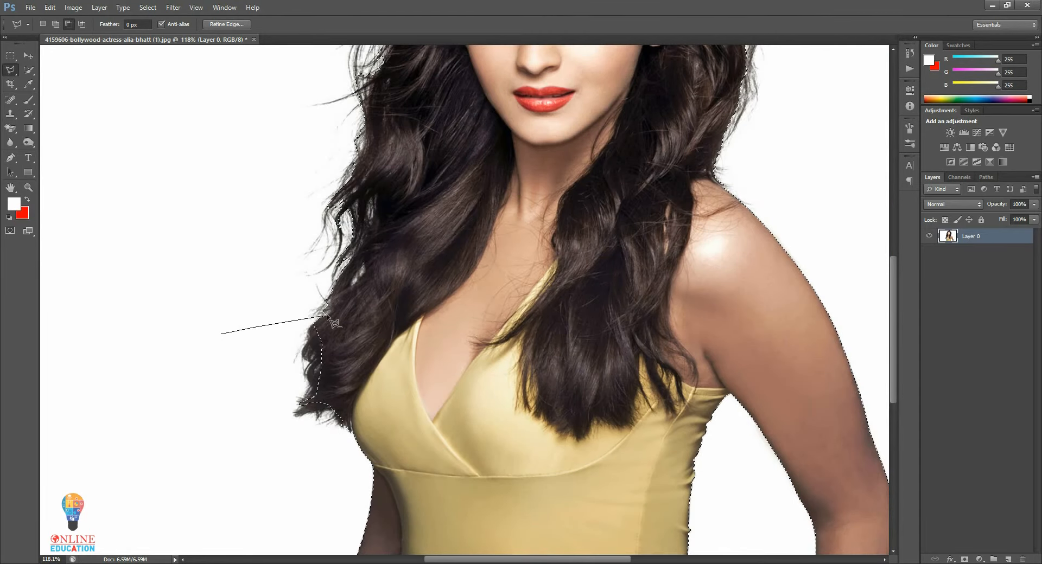
{"action": "left_click", "coordinate": [367, 279]}
{"action": "left_click", "coordinate": [372, 240]}
{"action": "left_click", "coordinate": [384, 189]}
{"action": "left_click", "coordinate": [348, 143]}
{"action": "double_click", "coordinate": [271, 209]}
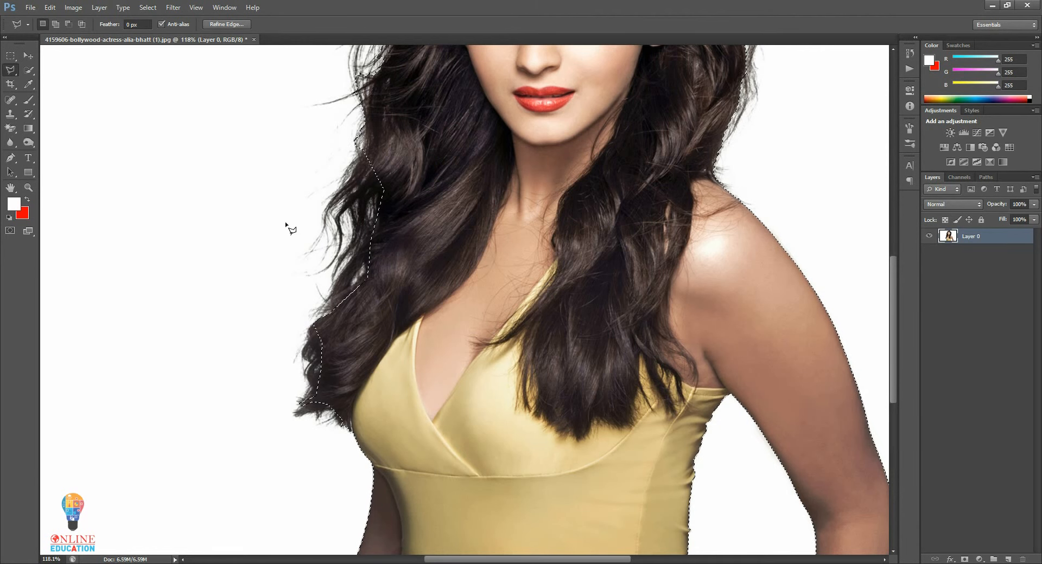
- Subtract the flyaway hair along the image's left side, from cheek level up beside the forehead, from the selection
{"action": "scroll", "coordinate": [249, 349], "scroll_direction": "up", "scroll_amount": 5}
{"action": "left_click", "coordinate": [182, 404]}
{"action": "left_click", "coordinate": [232, 386]}
{"action": "left_click", "coordinate": [281, 352]}
{"action": "left_click", "coordinate": [293, 345]}
{"action": "left_click", "coordinate": [297, 298]}
{"action": "left_click", "coordinate": [315, 259]}
{"action": "left_click", "coordinate": [323, 218]}
{"action": "left_click", "coordinate": [330, 177]}
{"action": "left_click", "coordinate": [347, 138]}
{"action": "left_click", "coordinate": [354, 118]}
{"action": "left_click", "coordinate": [244, 187]}
{"action": "left_click", "coordinate": [167, 253]}
{"action": "left_click", "coordinate": [152, 302]}
{"action": "double_click", "coordinate": [147, 319]}
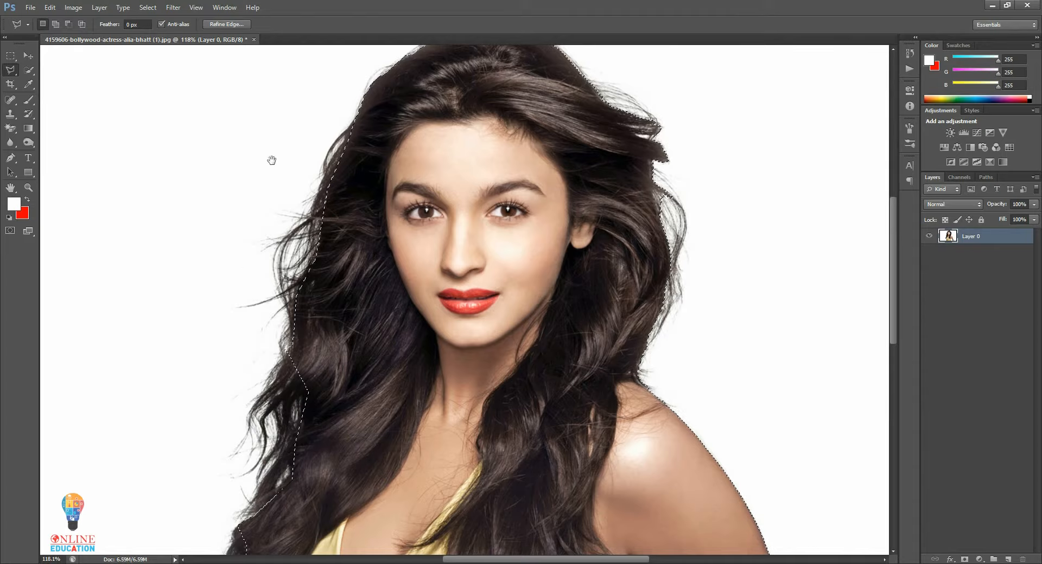
- Subtract a thin strip of hair edge along the left slope of the crown from the selection
{"action": "left_click_drag", "start_coordinate": [273, 160], "coordinate": [154, 359]}
{"action": "left_click", "coordinate": [118, 324], "text": "alt"}
{"action": "left_click", "coordinate": [161, 319]}
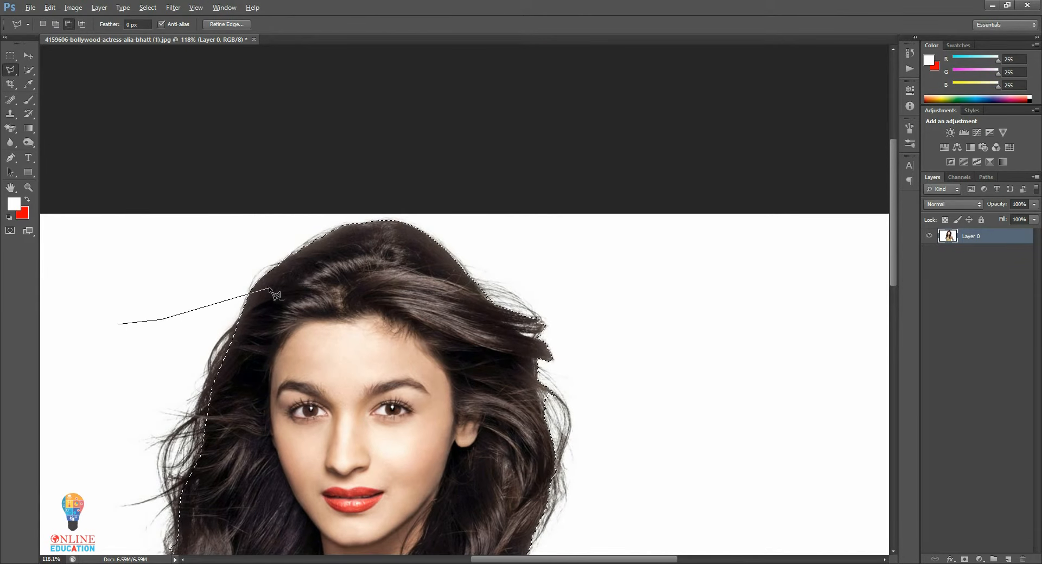
{"action": "left_click", "coordinate": [273, 275]}
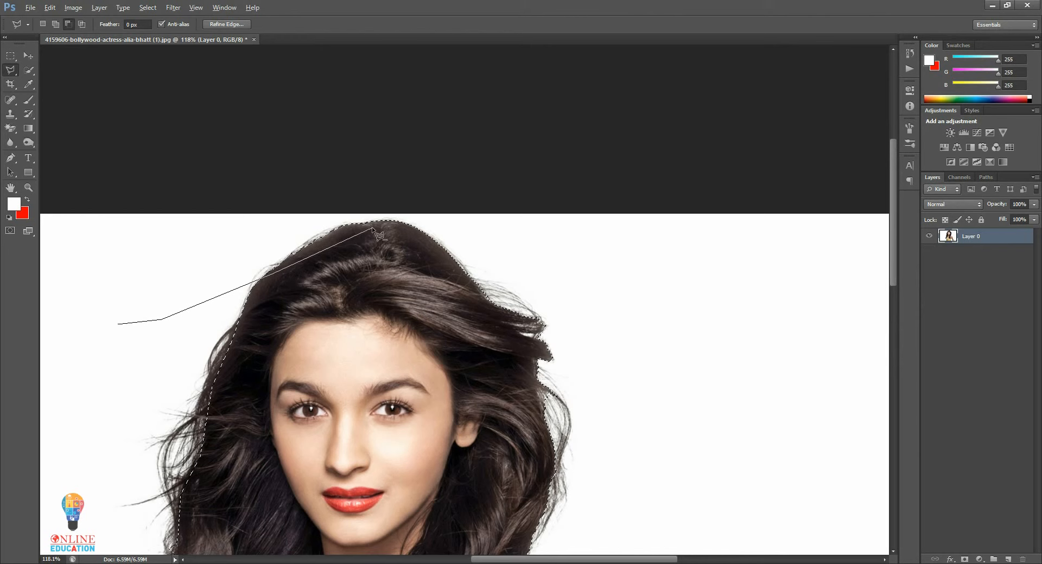
{"action": "left_click", "coordinate": [355, 231]}
{"action": "left_click", "coordinate": [324, 220]}
{"action": "double_click", "coordinate": [113, 296]}
- Subtract the flyaway hair on the image's right side, from the crown down past ear level, from the selection
{"action": "left_click", "coordinate": [629, 270]}
{"action": "left_click", "coordinate": [445, 248]}
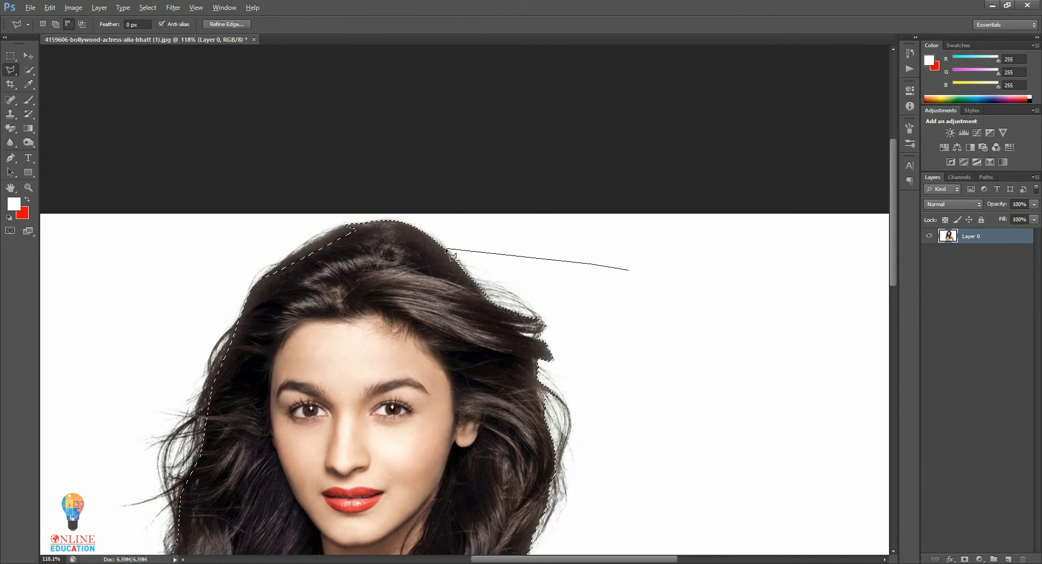
{"action": "left_click", "coordinate": [500, 322]}
{"action": "left_click", "coordinate": [537, 416]}
{"action": "left_click", "coordinate": [633, 368]}
{"action": "double_click", "coordinate": [632, 333]}
{"action": "scroll", "coordinate": [596, 261], "scroll_direction": "down", "scroll_amount": 3}
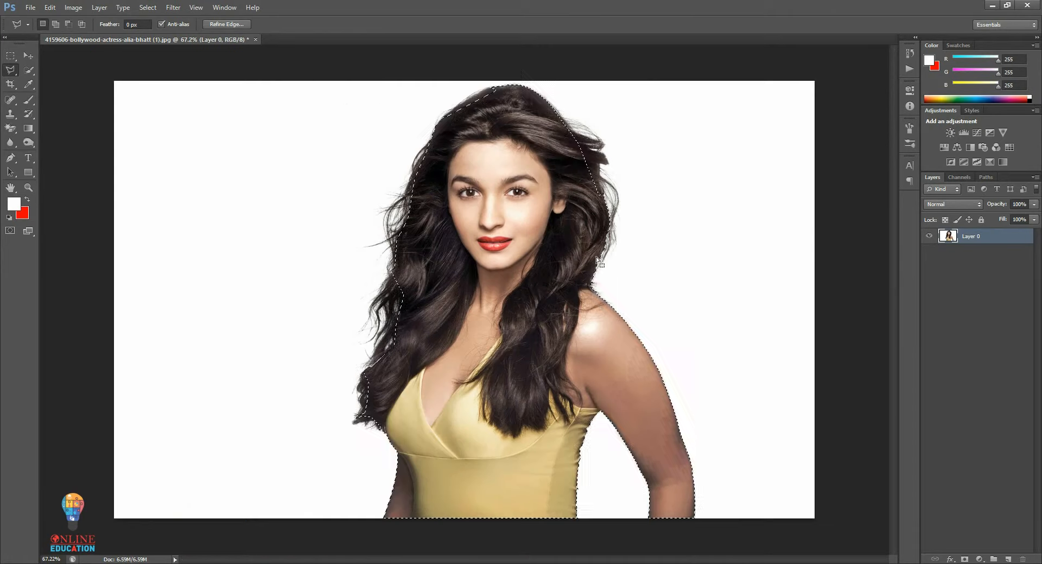
- Subtract the remaining stray strands between ear level and the shoulder on the image's right side from the selection
{"action": "scroll", "coordinate": [604, 236], "scroll_direction": "up", "scroll_amount": 3}
{"action": "left_click", "coordinate": [683, 163]}
{"action": "left_click", "coordinate": [634, 215]}
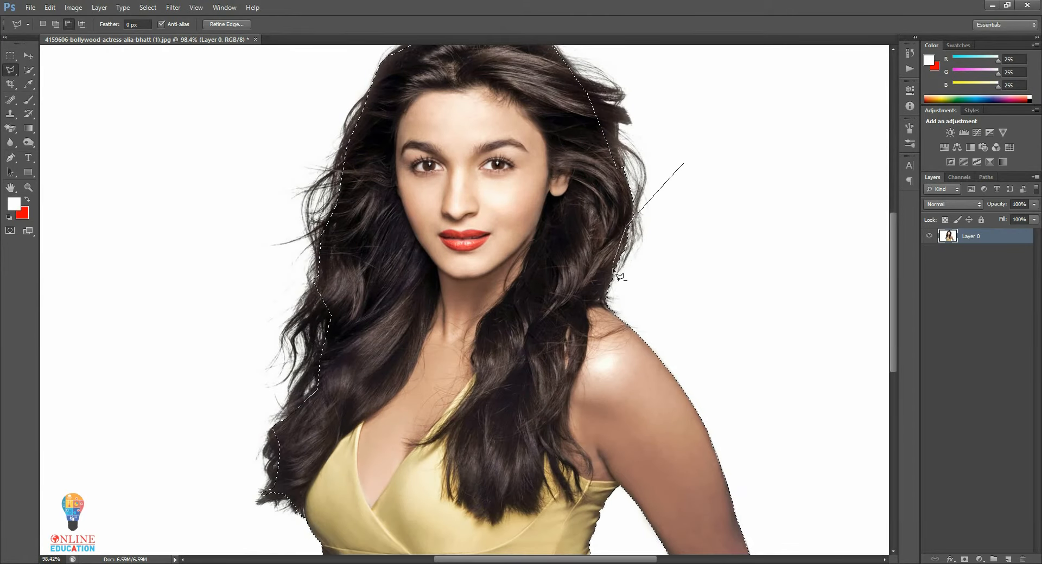
{"action": "left_click", "coordinate": [605, 298]}
{"action": "left_click", "coordinate": [635, 321]}
{"action": "double_click", "coordinate": [721, 200]}
{"action": "scroll", "coordinate": [609, 204], "scroll_direction": "down", "scroll_amount": 3}
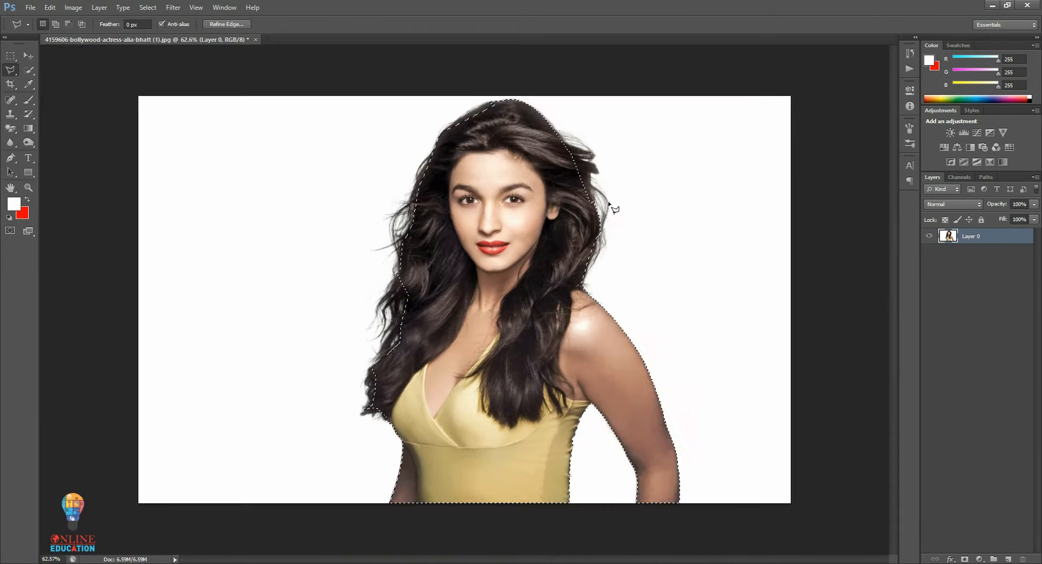
- Add a strip of solid hair above the ear on the image's right side back to the selection, rounding its edge
{"action": "scroll", "coordinate": [693, 228], "scroll_direction": "down", "scroll_amount": 3}
{"action": "scroll", "coordinate": [618, 226], "scroll_direction": "up", "scroll_amount": 4}
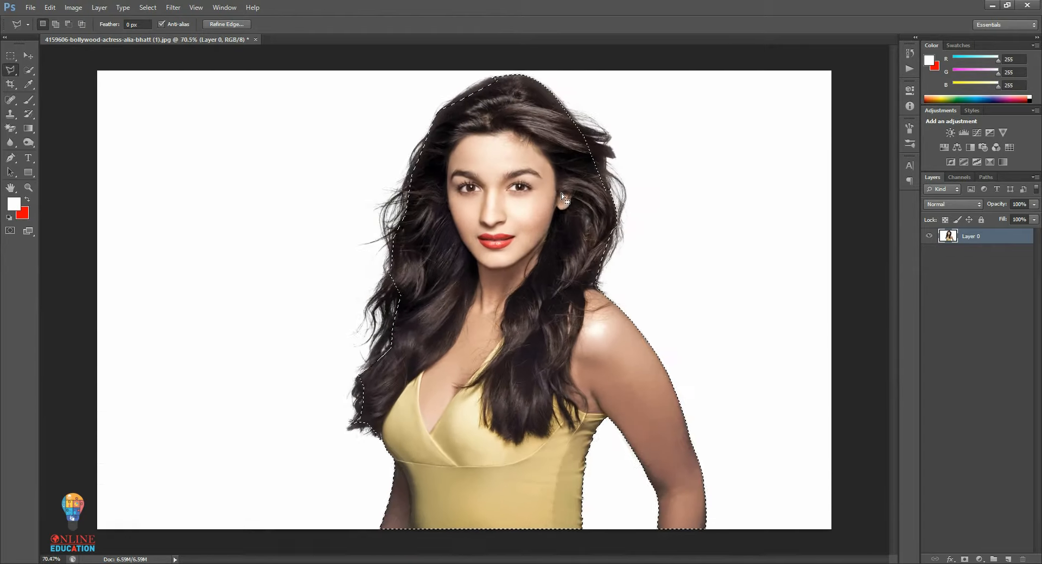
{"action": "scroll", "coordinate": [561, 193], "scroll_direction": "up", "scroll_amount": 1}
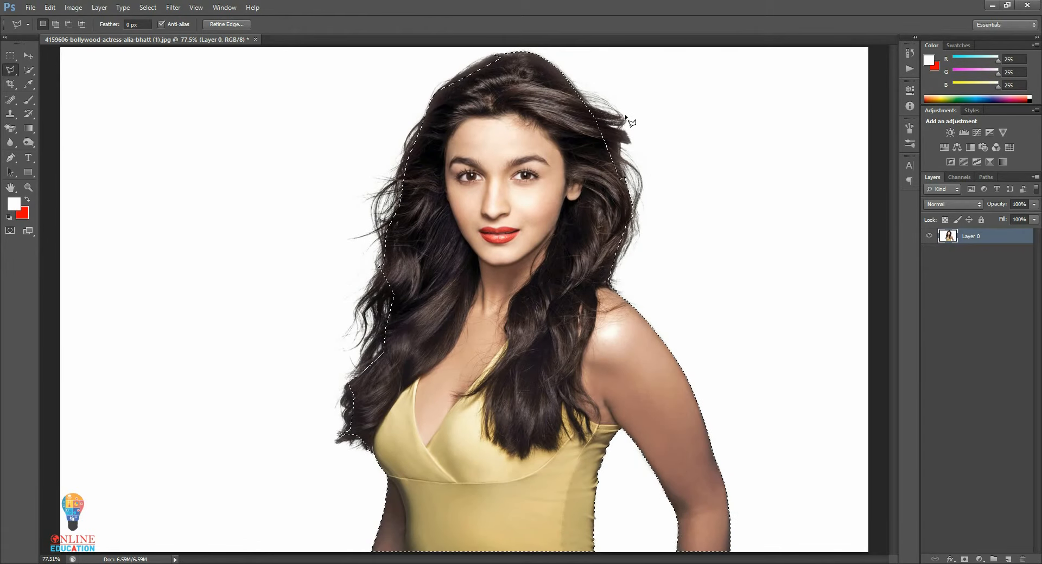
{"action": "scroll", "coordinate": [628, 117], "scroll_direction": "up", "scroll_amount": 2}
{"action": "left_click", "coordinate": [557, 112]}
{"action": "left_click", "coordinate": [593, 124]}
{"action": "left_click", "coordinate": [613, 158]}
{"action": "left_click", "coordinate": [623, 202]}
{"action": "double_click", "coordinate": [574, 170]}
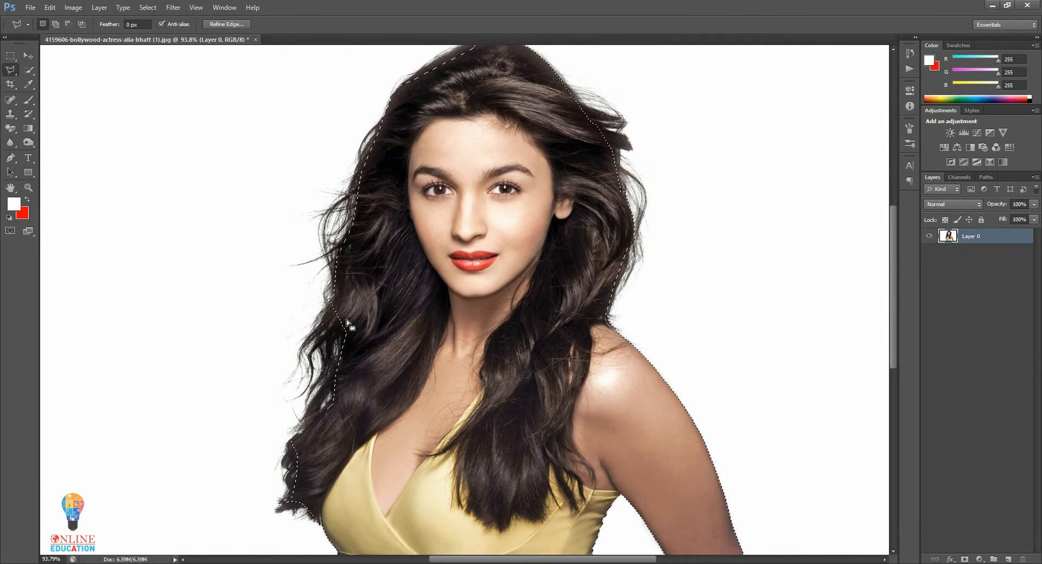
- Open Refine Edge for the selection and set the edge detection to Smart Radius with a radius of 22.9 px
{"action": "scroll", "coordinate": [307, 336], "scroll_direction": "down", "scroll_amount": 4}
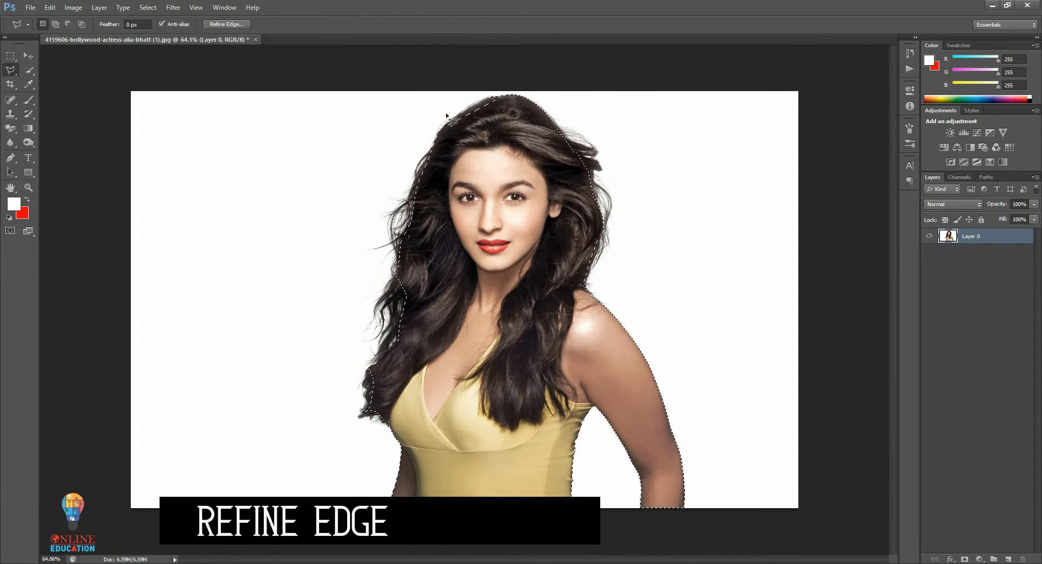
{"action": "left_click", "coordinate": [228, 24]}
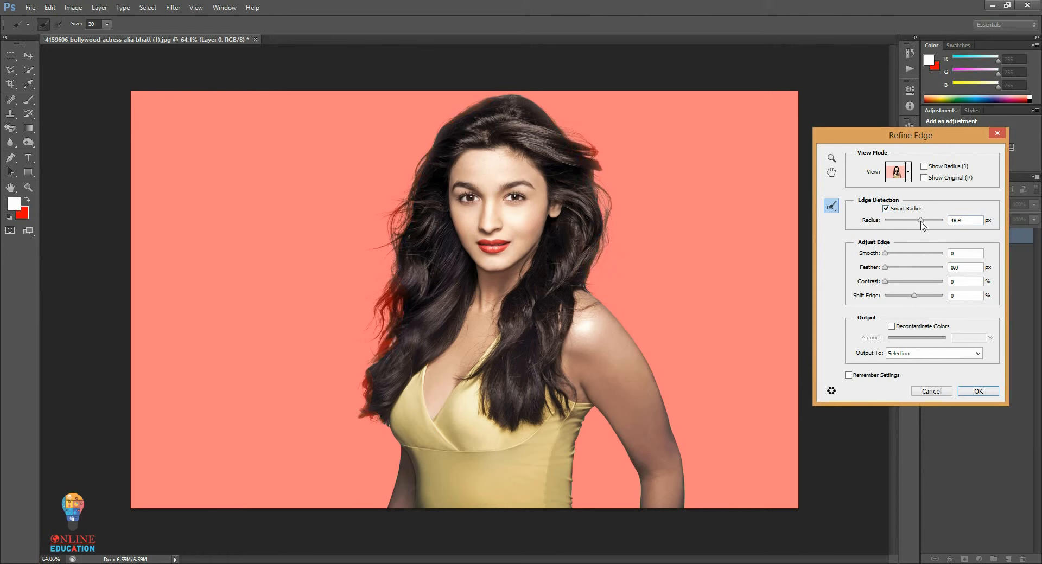
{"action": "left_click_drag", "start_coordinate": [917, 223], "coordinate": [909, 224]}
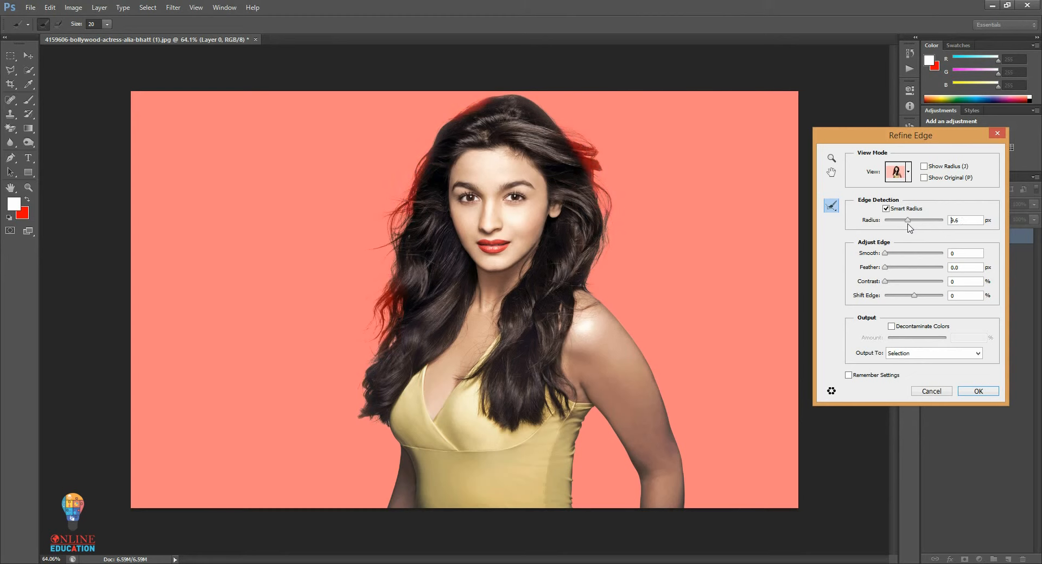
{"action": "left_click", "coordinate": [910, 220]}
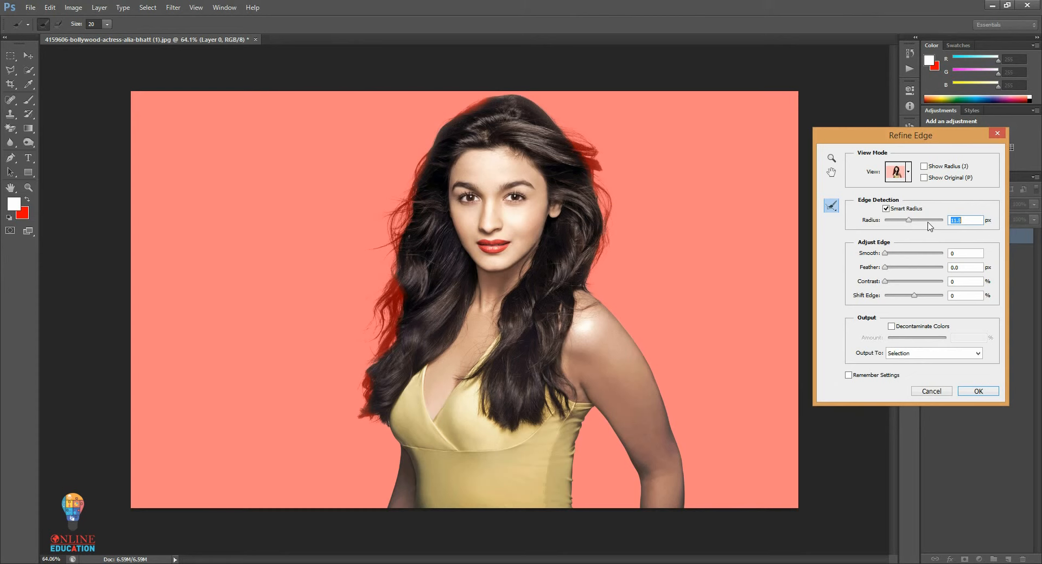
{"action": "left_click", "coordinate": [970, 221]}
{"action": "left_click_drag", "start_coordinate": [923, 223], "coordinate": [912, 224]}
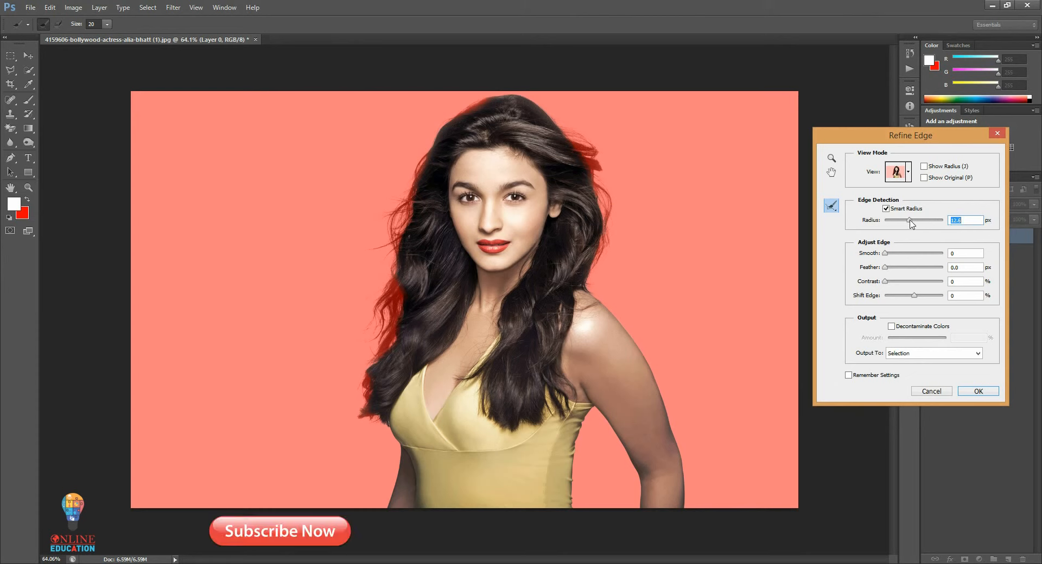
{"action": "left_click_drag", "start_coordinate": [912, 224], "coordinate": [913, 225]}
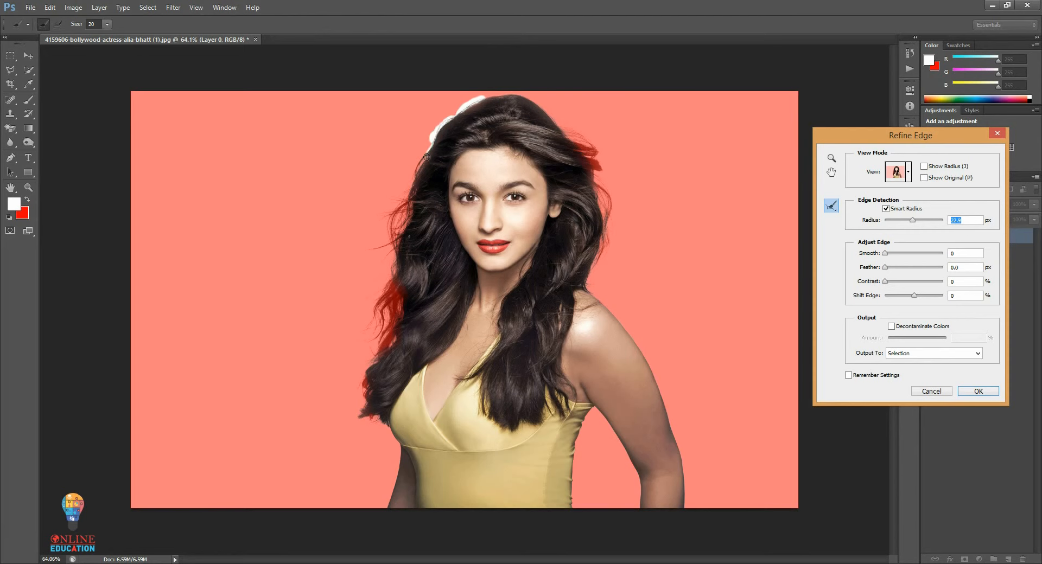
- Paint the Refine Radius brush, enlarged to size 47, along the hair edges on both sides of the head
{"action": "left_click_drag", "start_coordinate": [419, 168], "coordinate": [419, 168]}
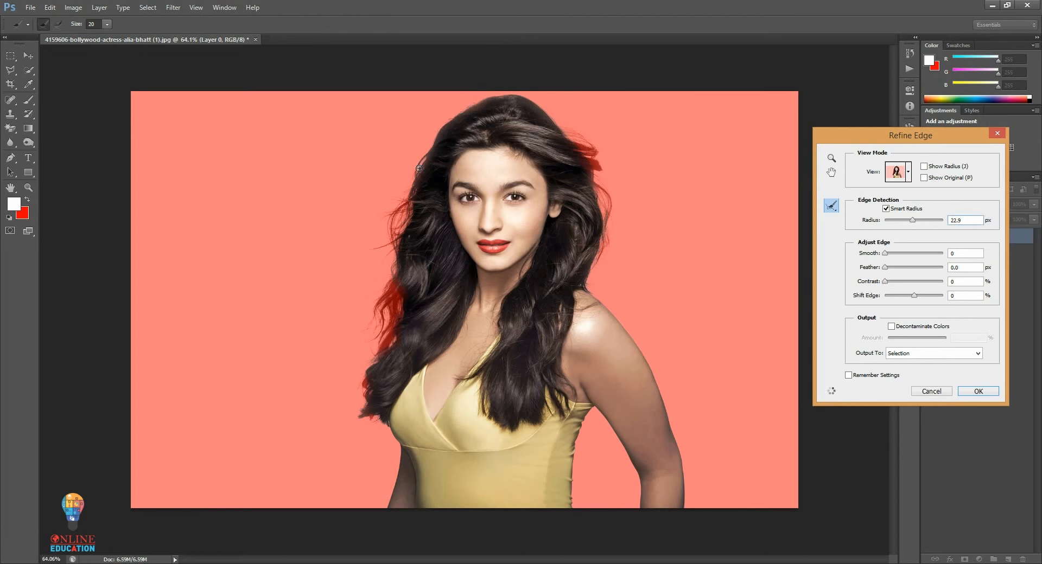
{"action": "left_click_drag", "start_coordinate": [75, 24], "coordinate": [156, 90]}
{"action": "mouse_move", "coordinate": [415, 176]}
{"action": "left_mouse_down"}
{"action": "mouse_move", "coordinate": [406, 206]}
{"action": "mouse_move", "coordinate": [396, 201]}
{"action": "mouse_move", "coordinate": [412, 207]}
{"action": "mouse_move", "coordinate": [398, 226]}
{"action": "mouse_move", "coordinate": [388, 215]}
{"action": "mouse_move", "coordinate": [401, 239]}
{"action": "mouse_move", "coordinate": [369, 250]}
{"action": "mouse_move", "coordinate": [400, 252]}
{"action": "mouse_move", "coordinate": [391, 283]}
{"action": "mouse_move", "coordinate": [394, 254]}
{"action": "mouse_move", "coordinate": [390, 270]}
{"action": "mouse_move", "coordinate": [396, 311]}
{"action": "mouse_move", "coordinate": [378, 318]}
{"action": "mouse_move", "coordinate": [373, 306]}
{"action": "mouse_move", "coordinate": [390, 294]}
{"action": "mouse_move", "coordinate": [365, 332]}
{"action": "mouse_move", "coordinate": [389, 333]}
{"action": "mouse_move", "coordinate": [370, 365]}
{"action": "mouse_move", "coordinate": [389, 250]}
{"action": "mouse_move", "coordinate": [390, 320]}
{"action": "mouse_move", "coordinate": [373, 307]}
{"action": "mouse_move", "coordinate": [380, 293]}
{"action": "mouse_move", "coordinate": [364, 332]}
{"action": "mouse_move", "coordinate": [390, 340]}
{"action": "mouse_move", "coordinate": [372, 361]}
{"action": "mouse_move", "coordinate": [374, 419]}
{"action": "left_mouse_up"}
{"action": "left_click_drag", "start_coordinate": [573, 133], "coordinate": [603, 212]}
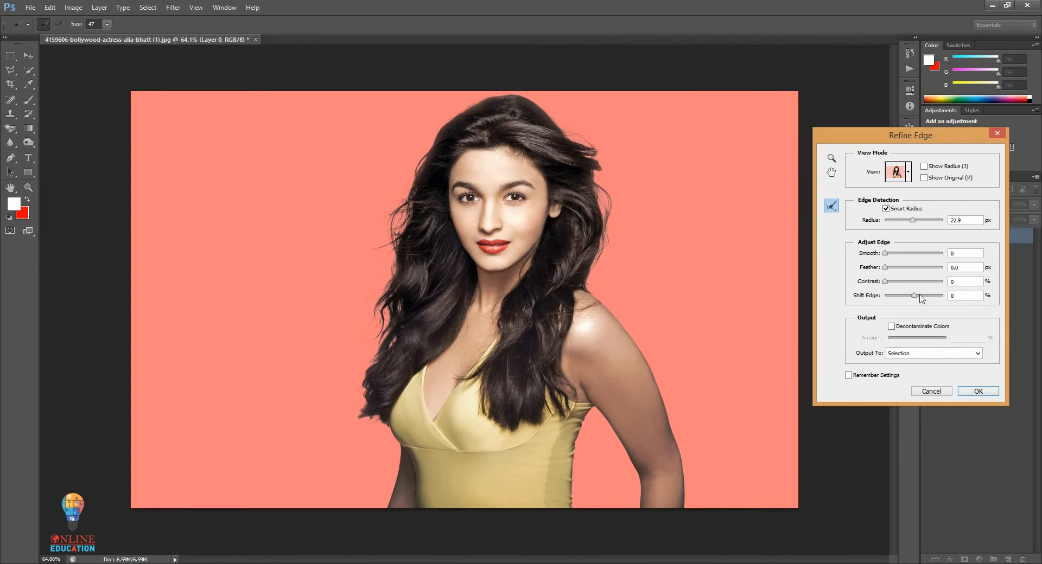
- Output the refined selection as a New Layer with Layer Mask
{"action": "left_click", "coordinate": [944, 358]}
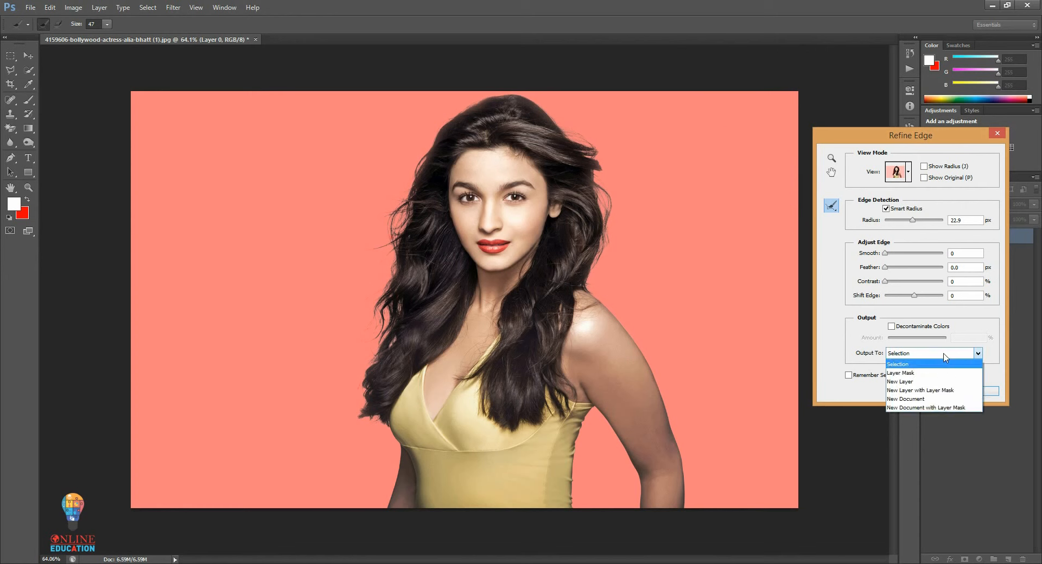
{"action": "left_click", "coordinate": [946, 393]}
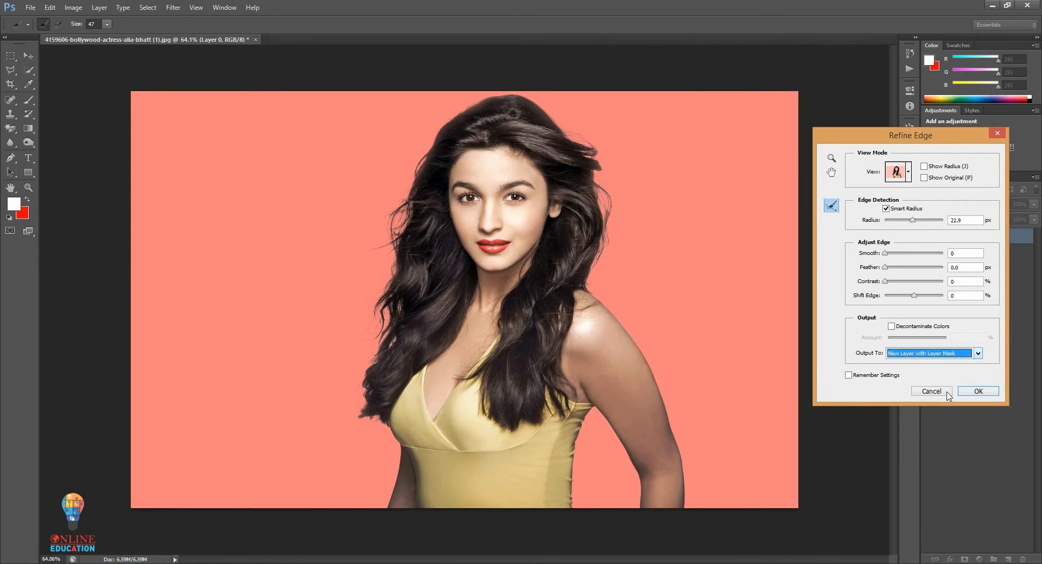
{"action": "left_click", "coordinate": [978, 392]}
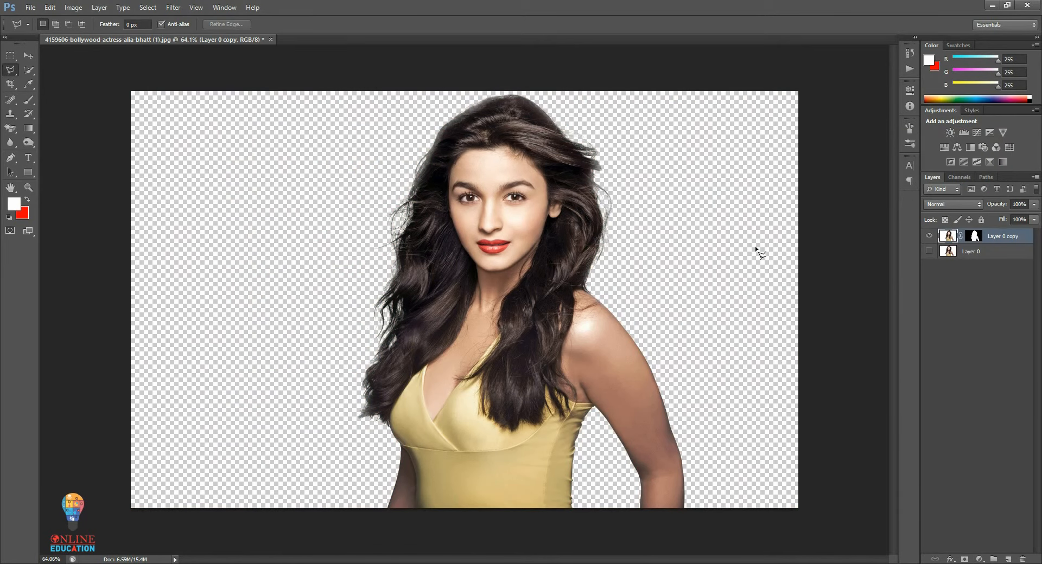
- Switch to the Burn tool and reduce its brush size to 100 for the hair edges
{"action": "left_click", "coordinate": [28, 143]}
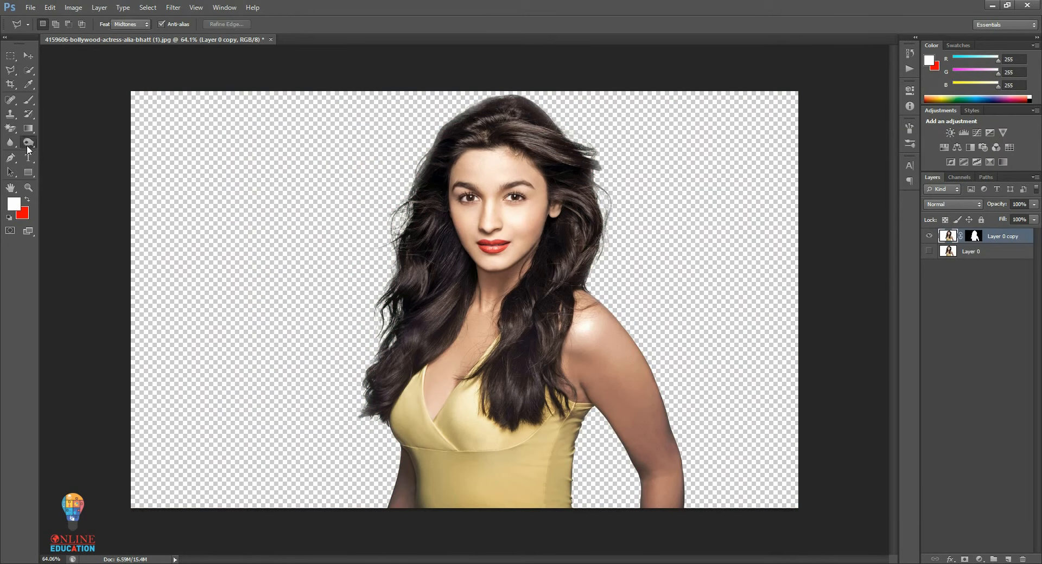
{"action": "left_click", "coordinate": [68, 152]}
{"action": "key", "text": "bracketleft"}
{"action": "key", "text": "bracketleft"}
{"action": "key", "text": "bracketleft"}
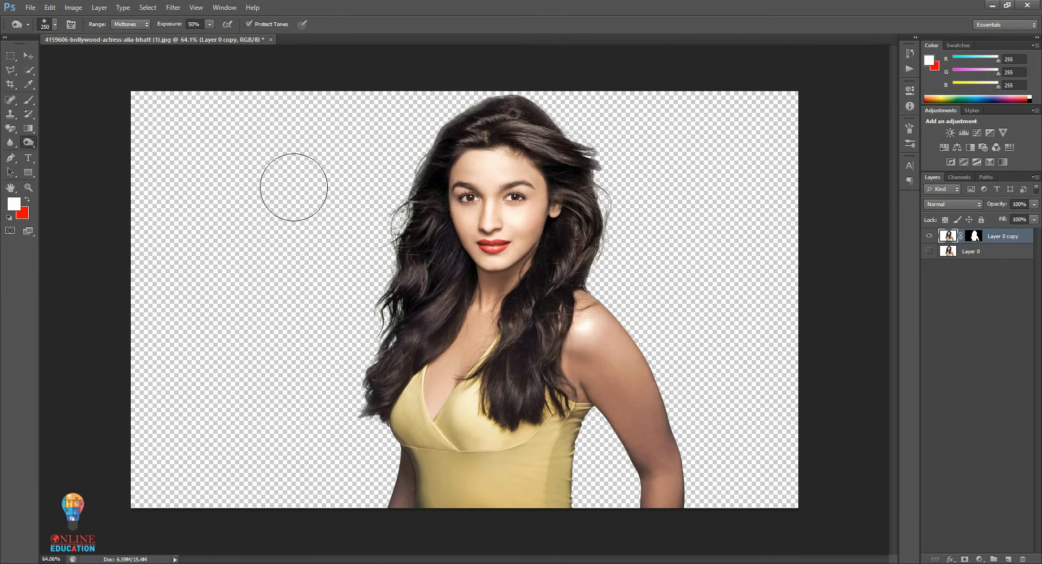
{"action": "key", "text": "bracketleft"}
{"action": "key", "text": "bracketleft"}
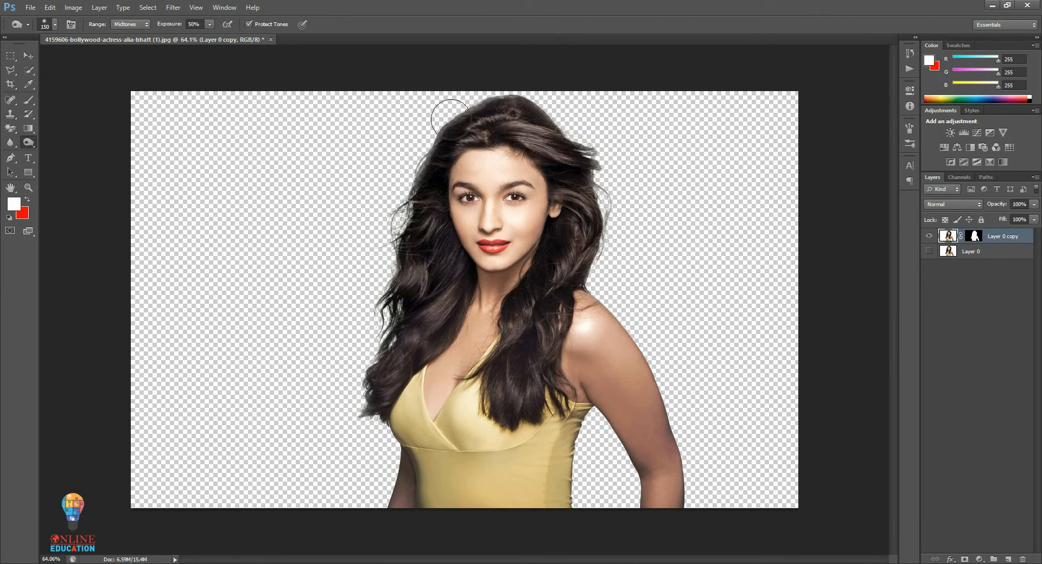
{"action": "key", "text": "bracketleft"}
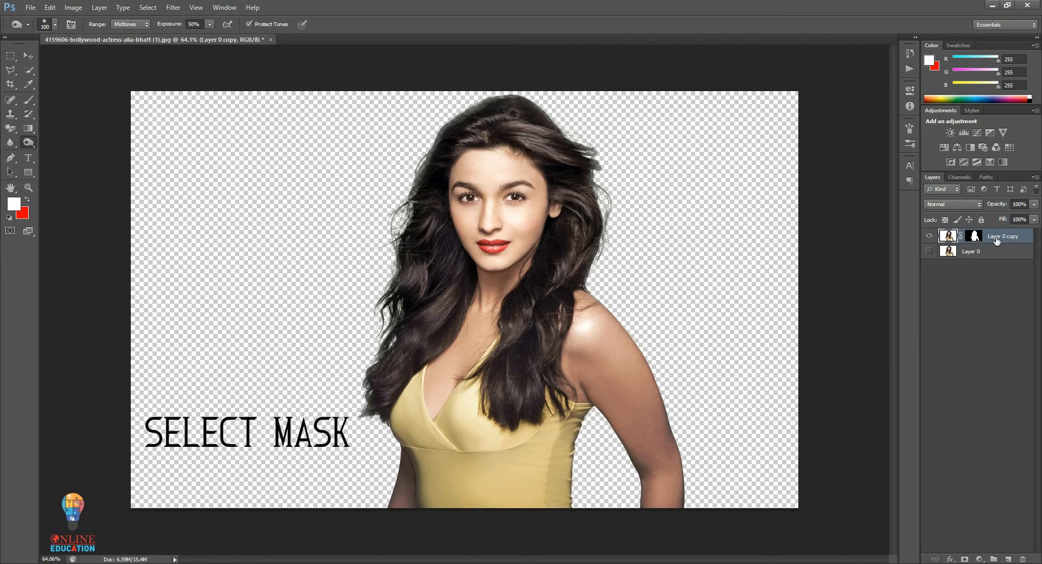
- Target the layer mask of Layer 0 copy and apply Levels with the white input level lowered slightly
{"action": "left_click", "coordinate": [974, 238]}
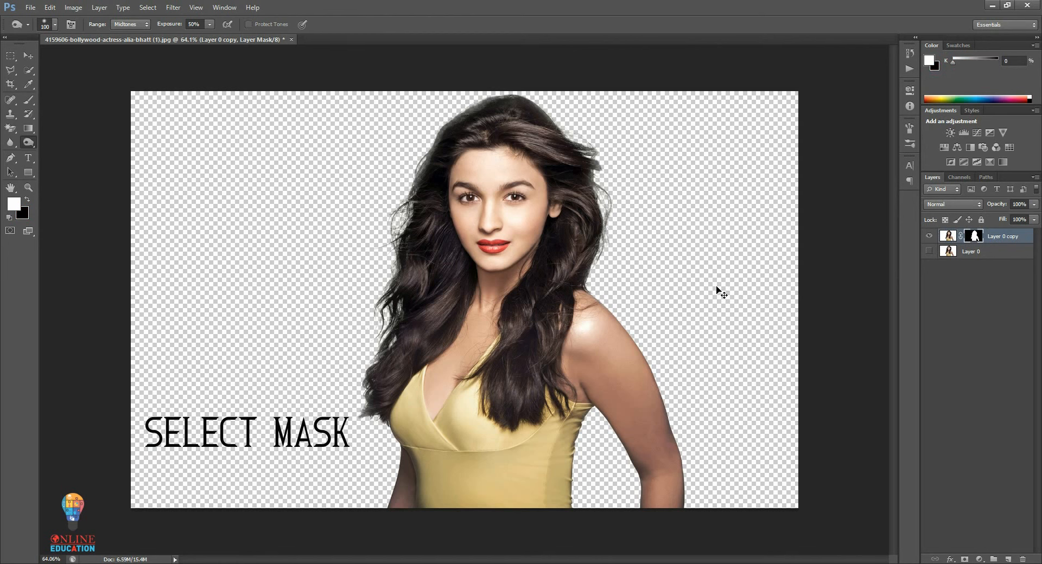
{"action": "key", "text": "i"}
{"action": "key", "text": "ctrl+l"}
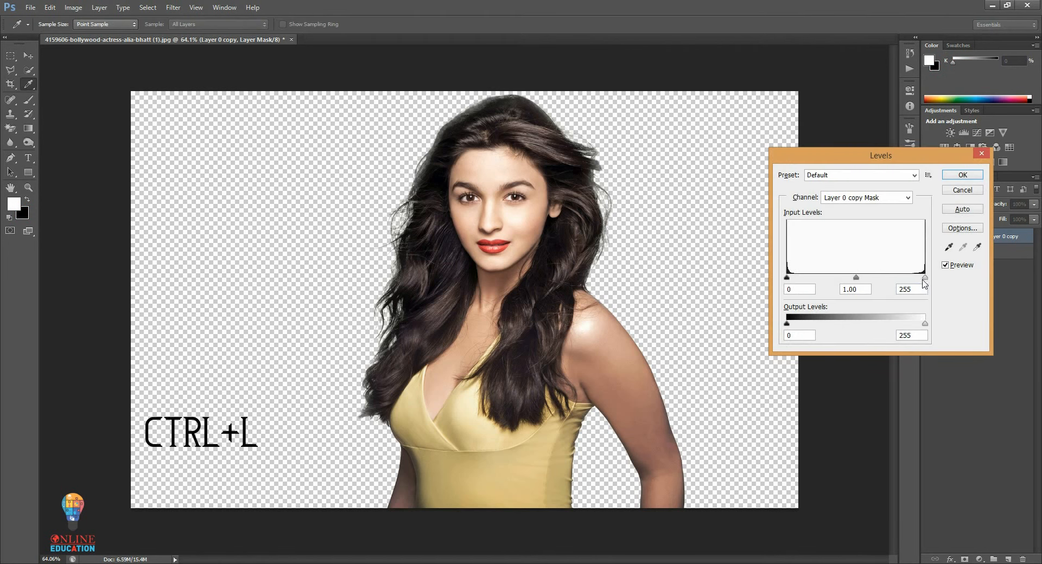
{"action": "mouse_move", "coordinate": [926, 278]}
{"action": "left_mouse_down"}
{"action": "mouse_move", "coordinate": [904, 277]}
{"action": "mouse_move", "coordinate": [917, 291]}
{"action": "mouse_move", "coordinate": [908, 284]}
{"action": "left_mouse_up"}
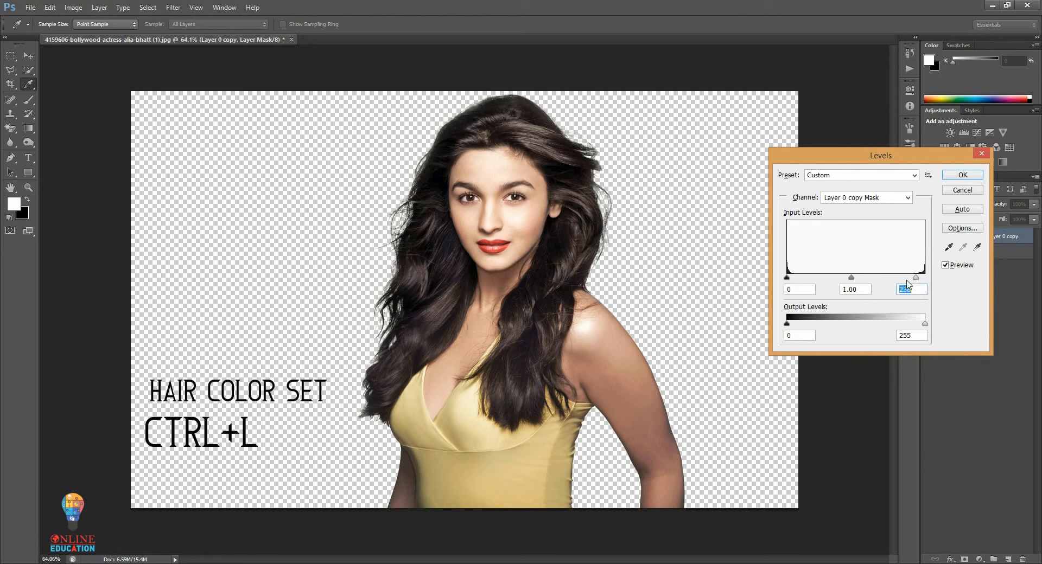
{"action": "left_click", "coordinate": [962, 175]}
{"action": "key", "text": "o"}
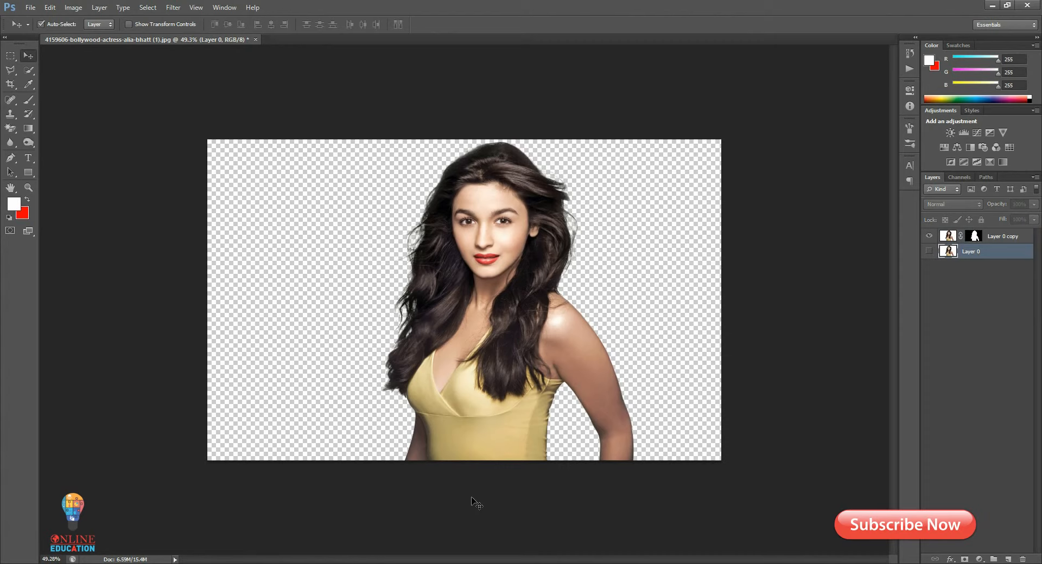
- Place the pexels-photo-248797 beach image from the desktop beneath the cut-out and stretch it to cover the whole canvas
{"action": "left_click", "coordinate": [1040, 563]}
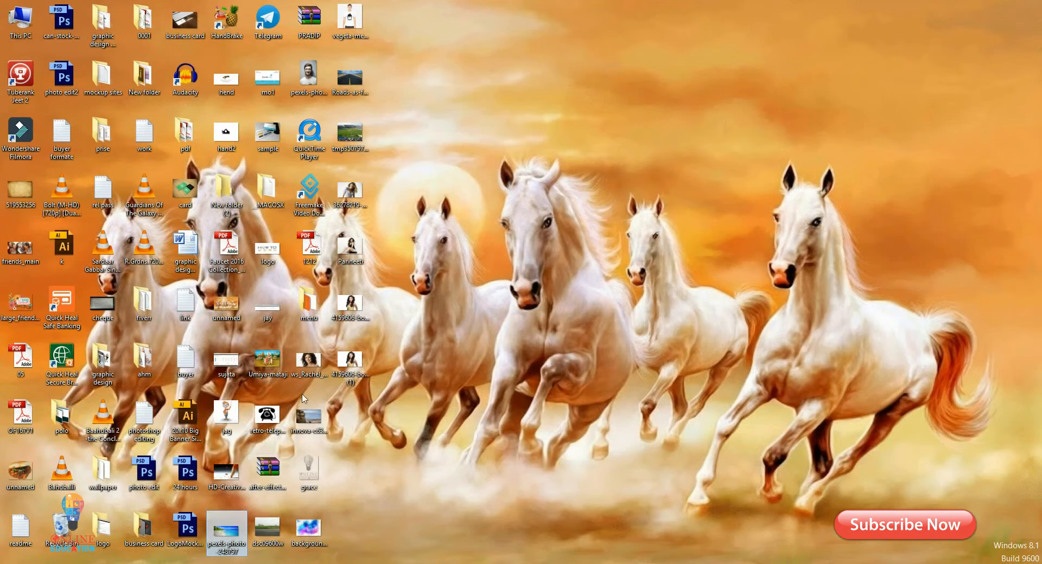
{"action": "left_click", "coordinate": [196, 563]}
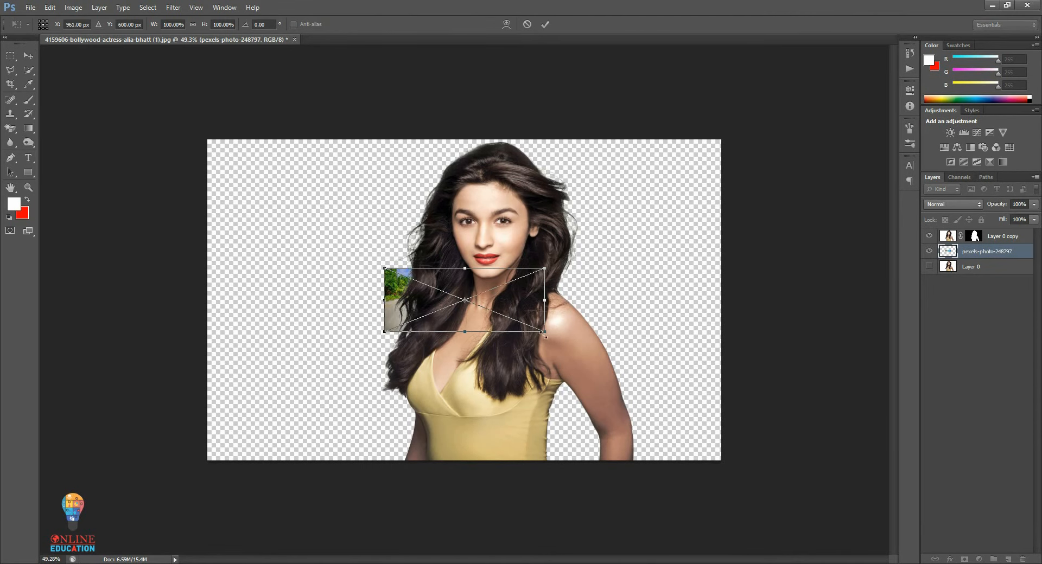
{"action": "left_click_drag", "start_coordinate": [545, 335], "coordinate": [750, 563]}
{"action": "left_click_drag", "start_coordinate": [465, 439], "coordinate": [464, 478]}
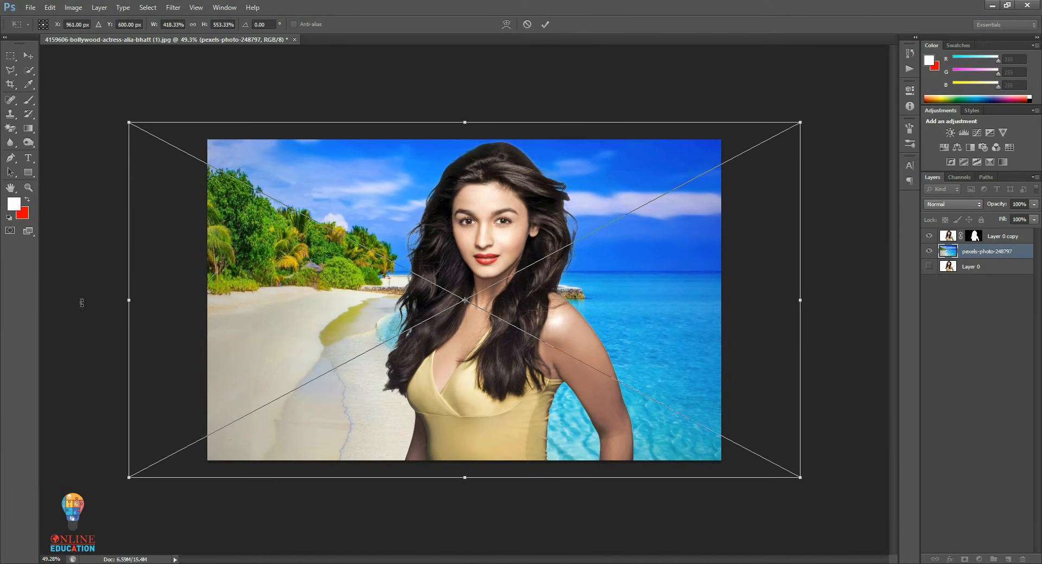
{"action": "left_click_drag", "start_coordinate": [129, 300], "coordinate": [190, 306]}
{"action": "key", "text": "Return"}
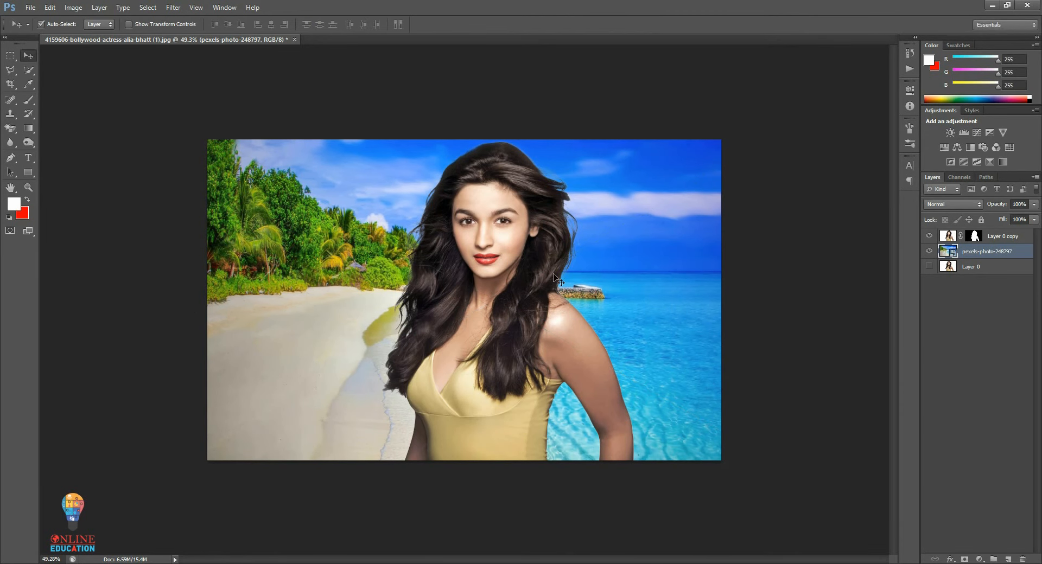
{"action": "scroll", "coordinate": [513, 202], "scroll_direction": "up", "scroll_amount": 2}
{"action": "scroll", "coordinate": [483, 142], "scroll_direction": "down", "scroll_amount": 3}
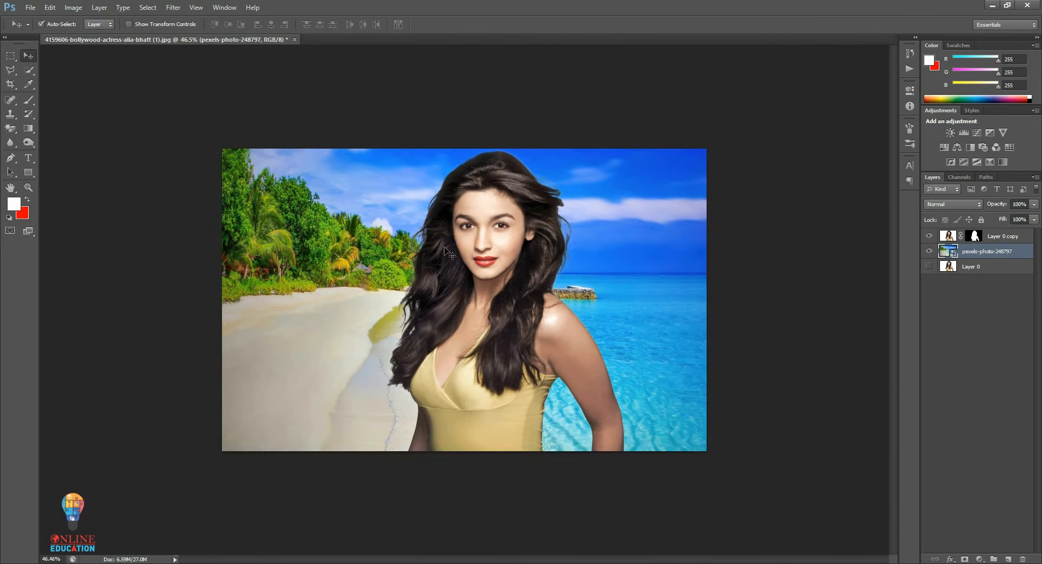